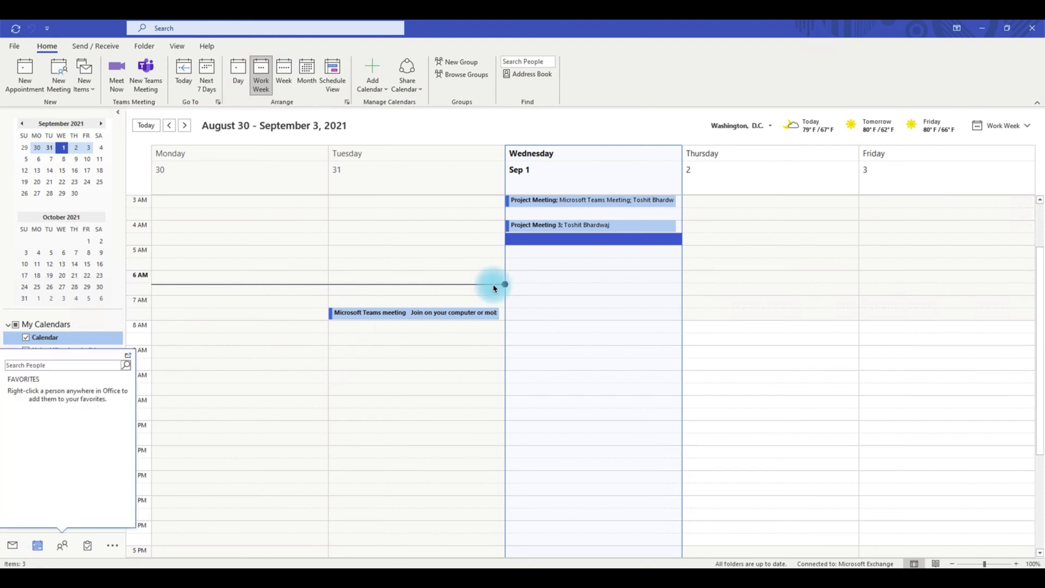
Step: Open the Project Meeting 3 invitation from the calendar and copy its Microsoft Teams join details, then minimize the invitation
mouse_move(566, 229)
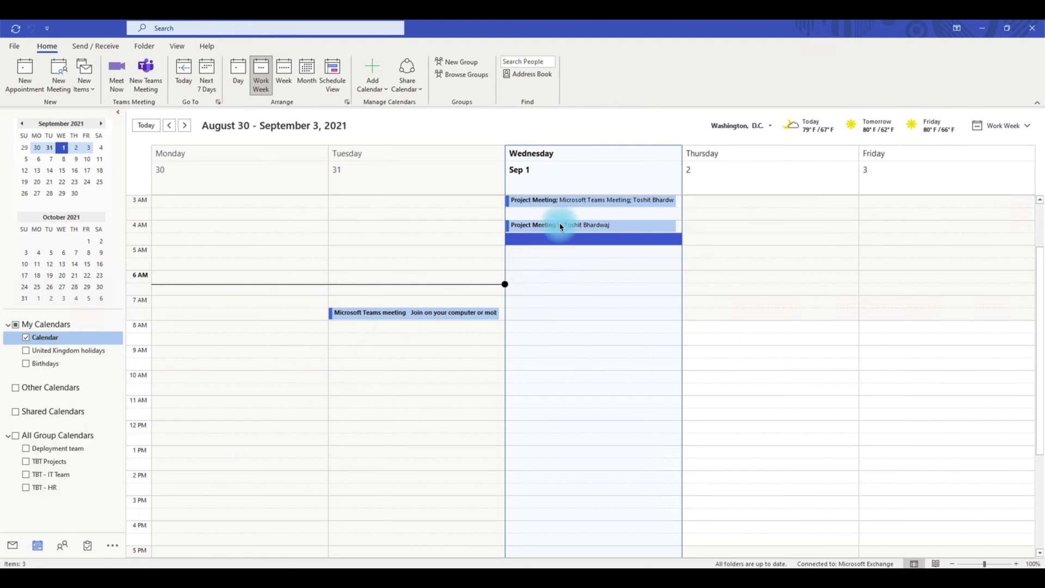
double_click(558, 228)
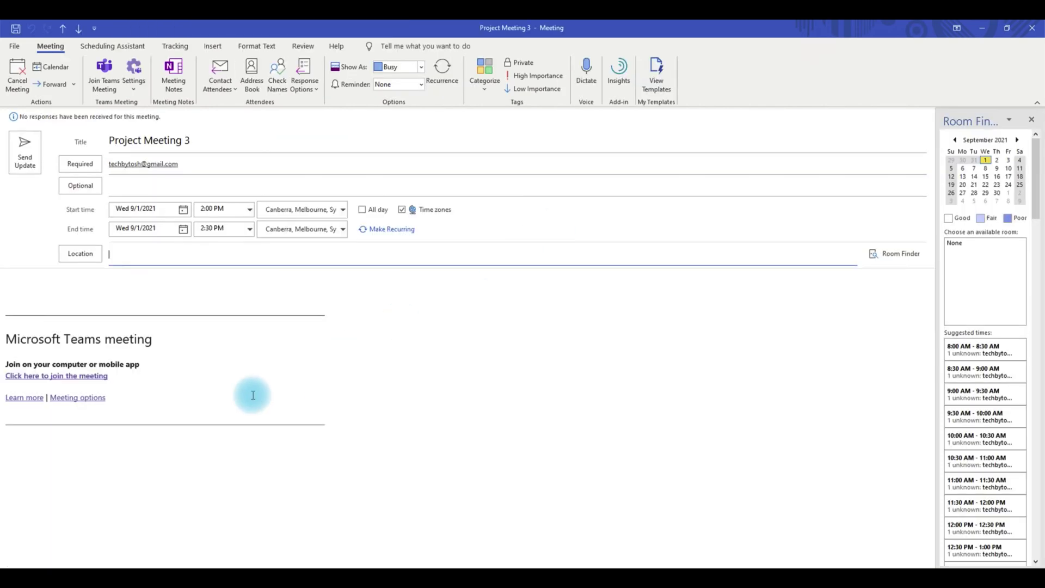
drag(111, 412, 6, 346)
key(ctrl+c)
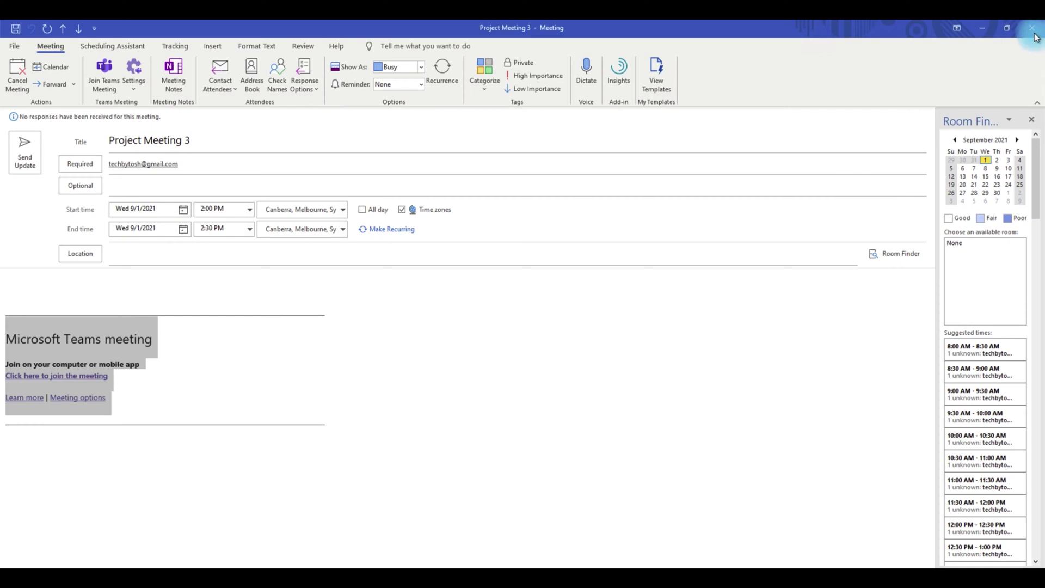
click(984, 28)
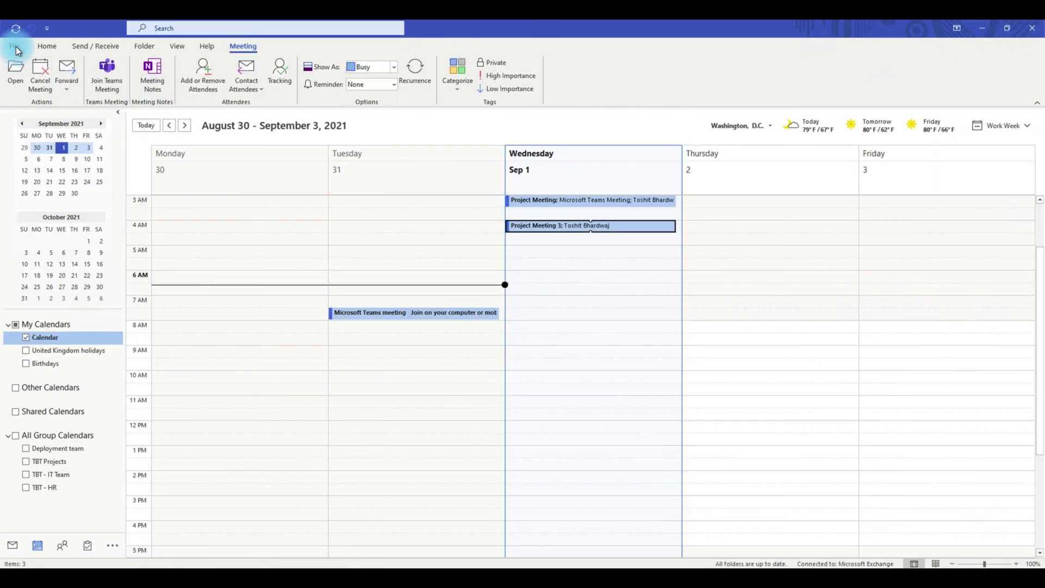
Step: Create a new e-mail message and paste the copied Teams meeting details into its body
click(48, 45)
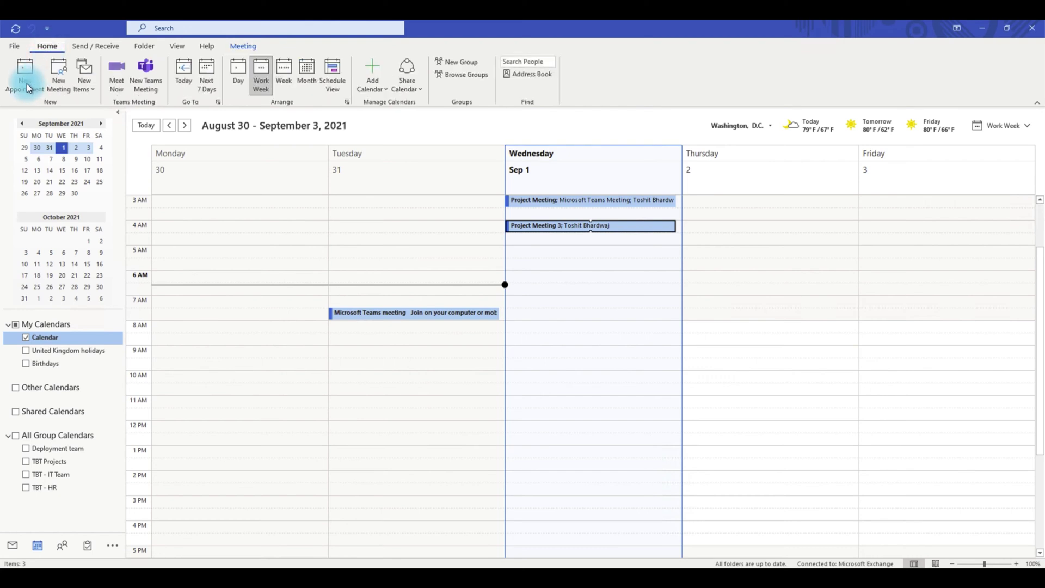
click(87, 87)
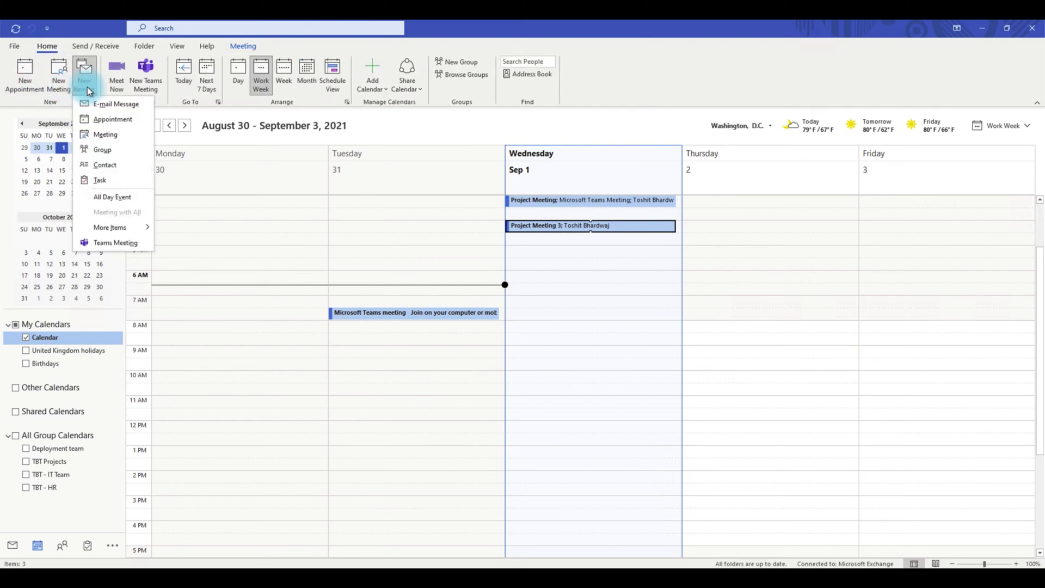
click(110, 105)
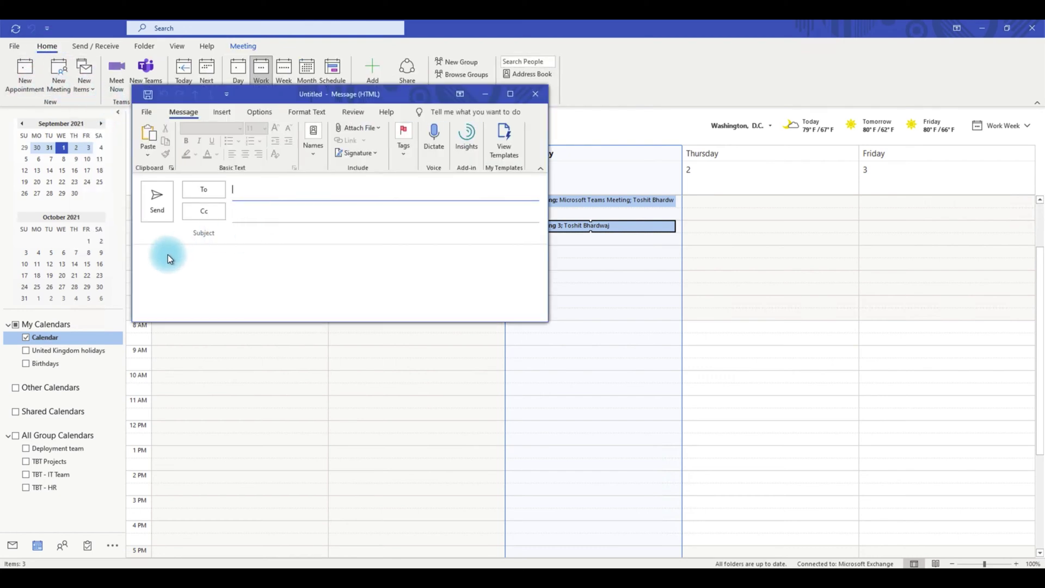
click(161, 256)
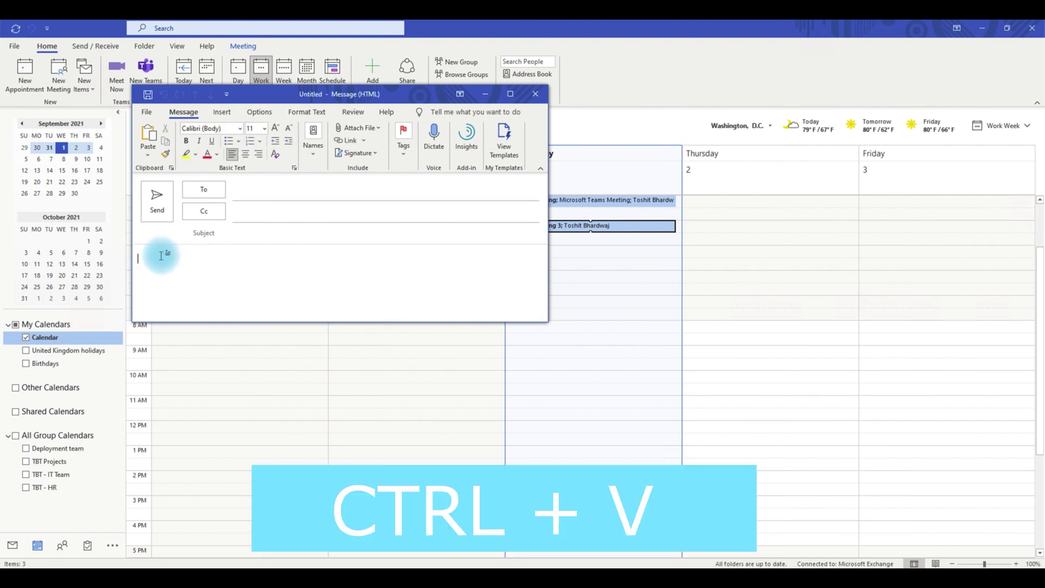
key(ctrl+v)
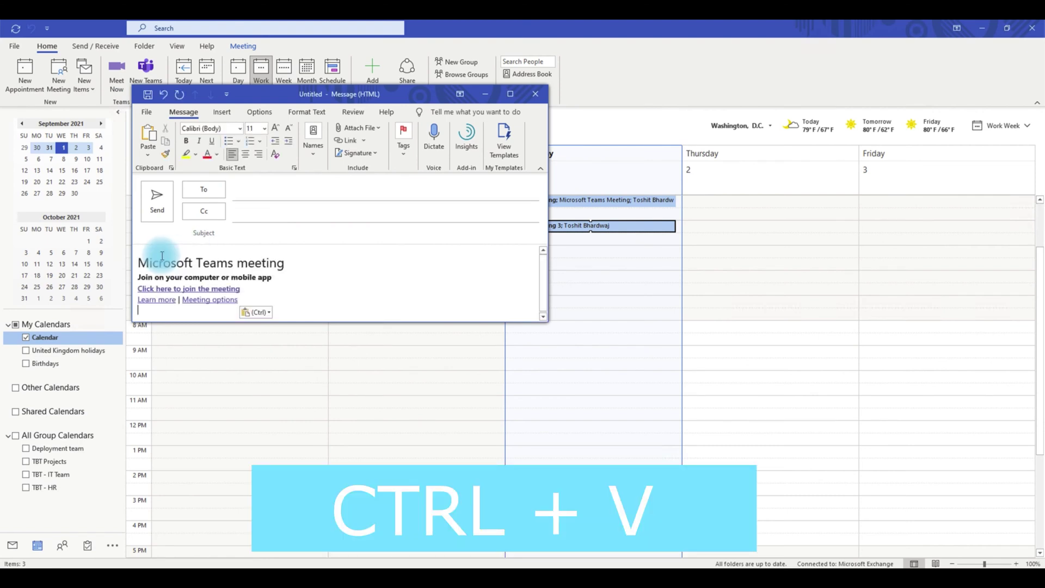
Step: Add the suggested contact's Gmail address as the message's To recipient
click(251, 192)
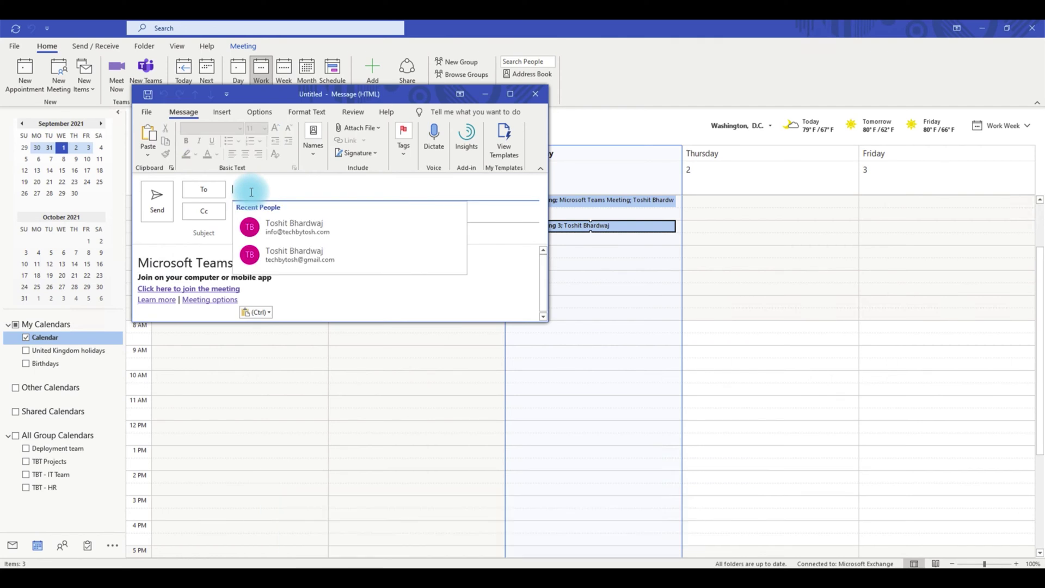
click(295, 257)
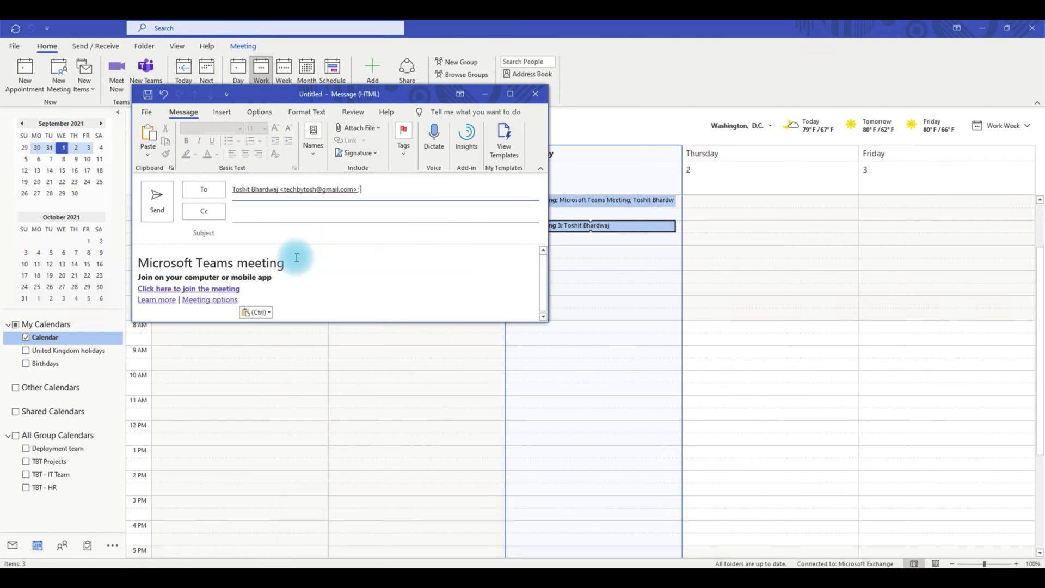
click(297, 256)
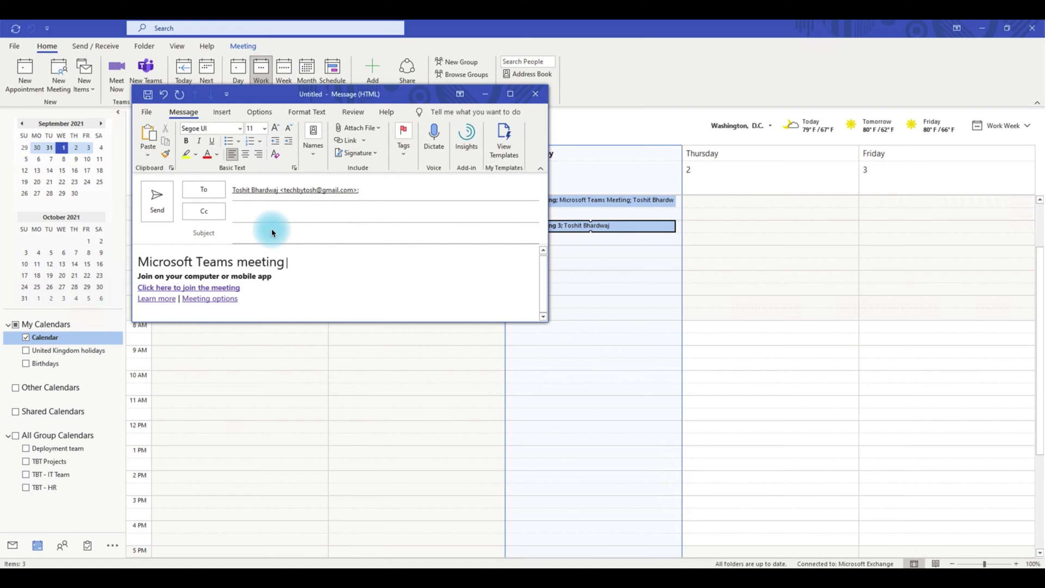
Step: Show the Bcc field in the message and add both recent contacts' addresses as blind-copy recipients
click(260, 115)
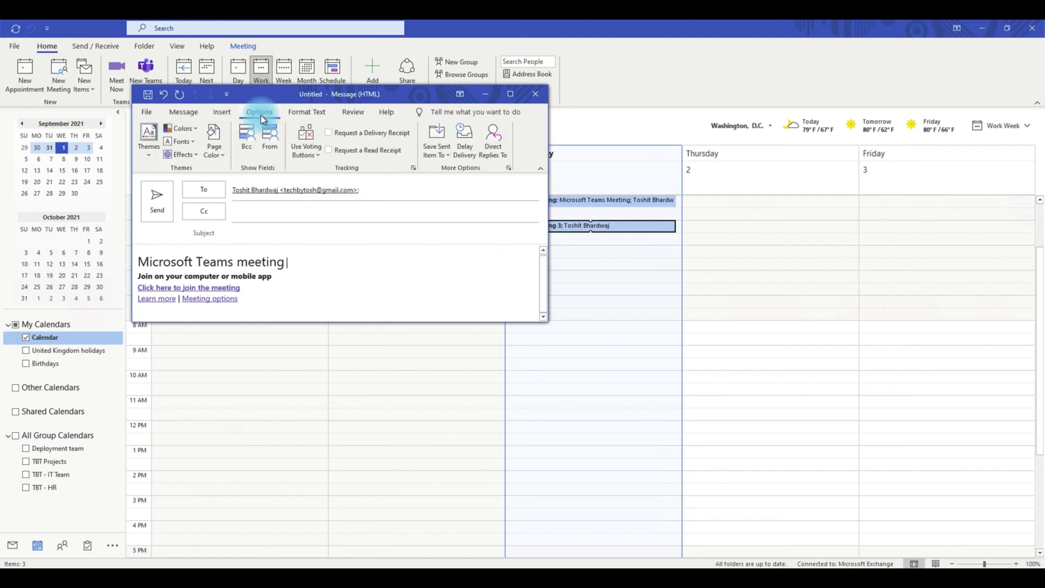
click(248, 144)
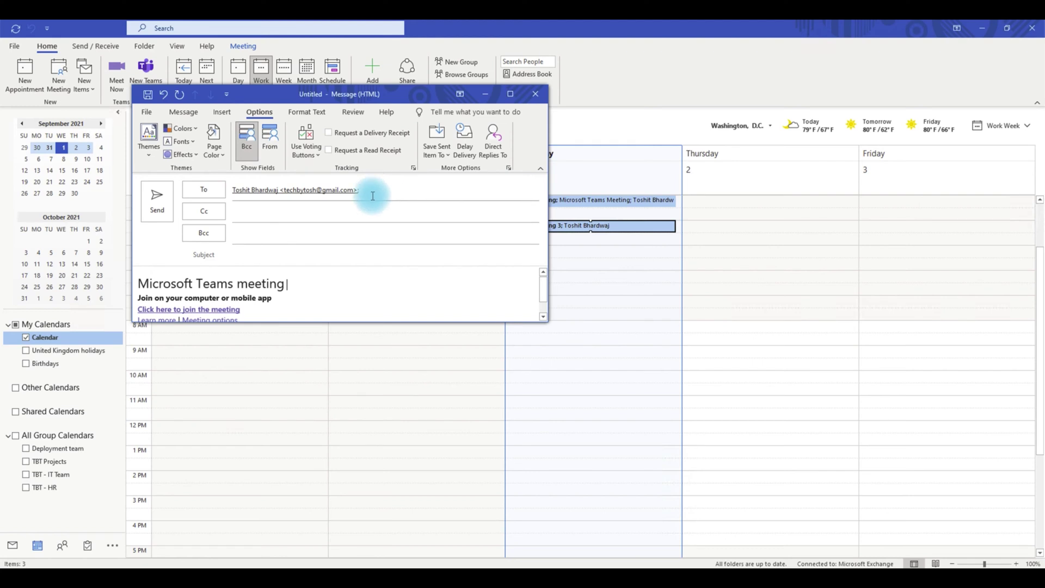
click(270, 235)
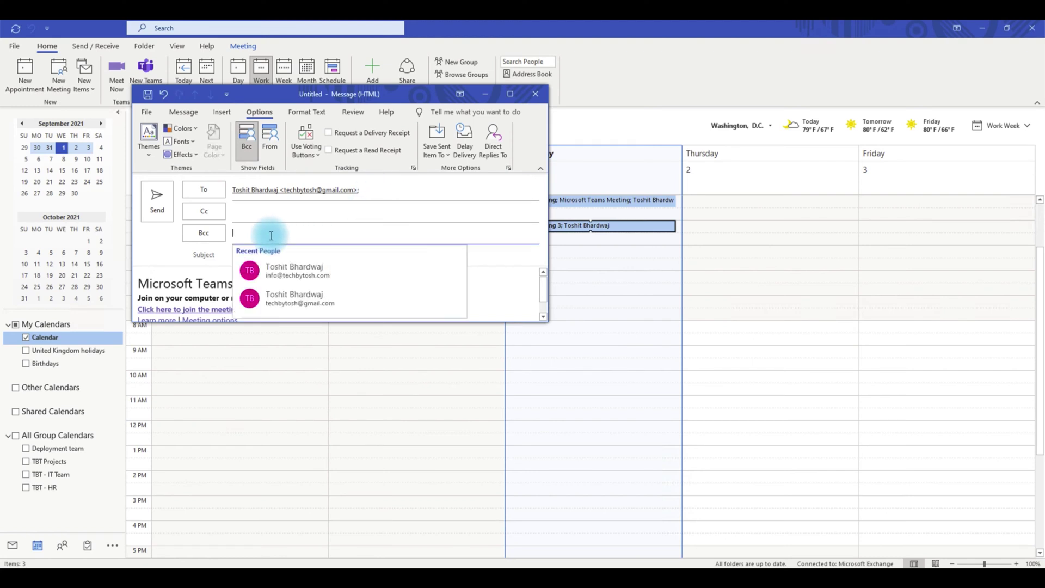
key(ctrl+v)
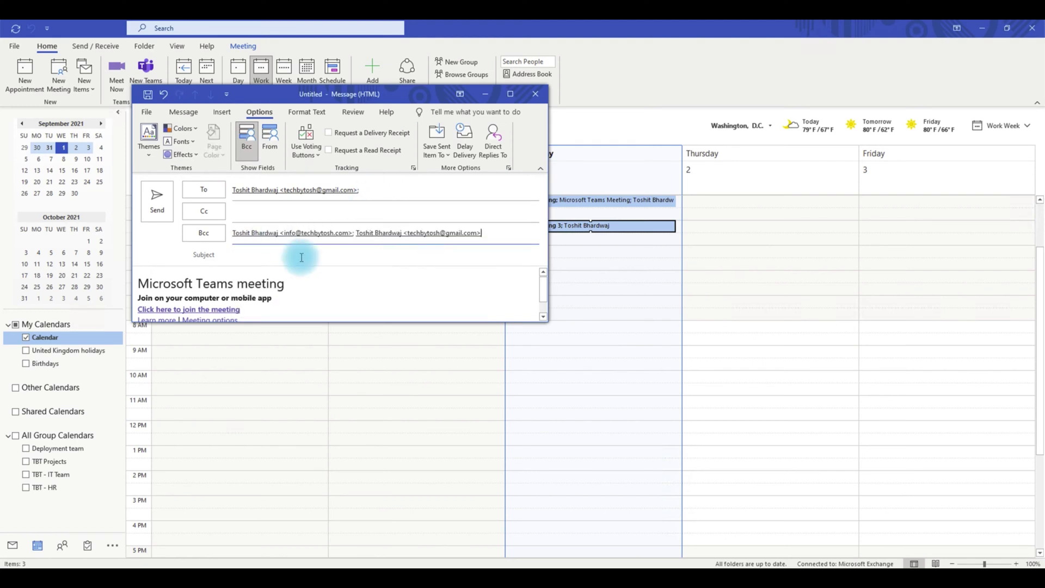
click(352, 302)
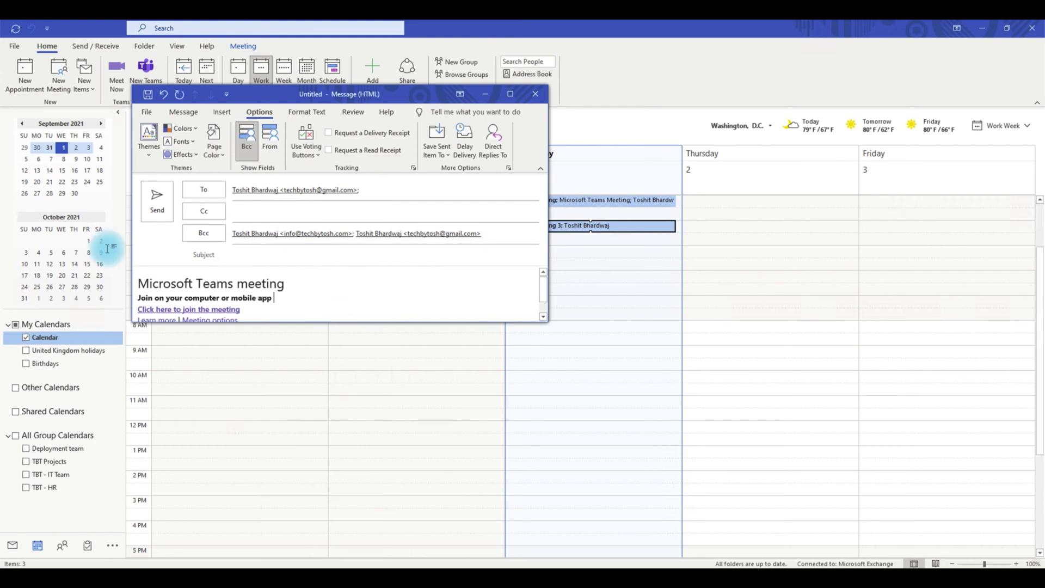
Step: Insert a blank line above the Microsoft Teams meeting heading in the body and send the message
click(139, 282)
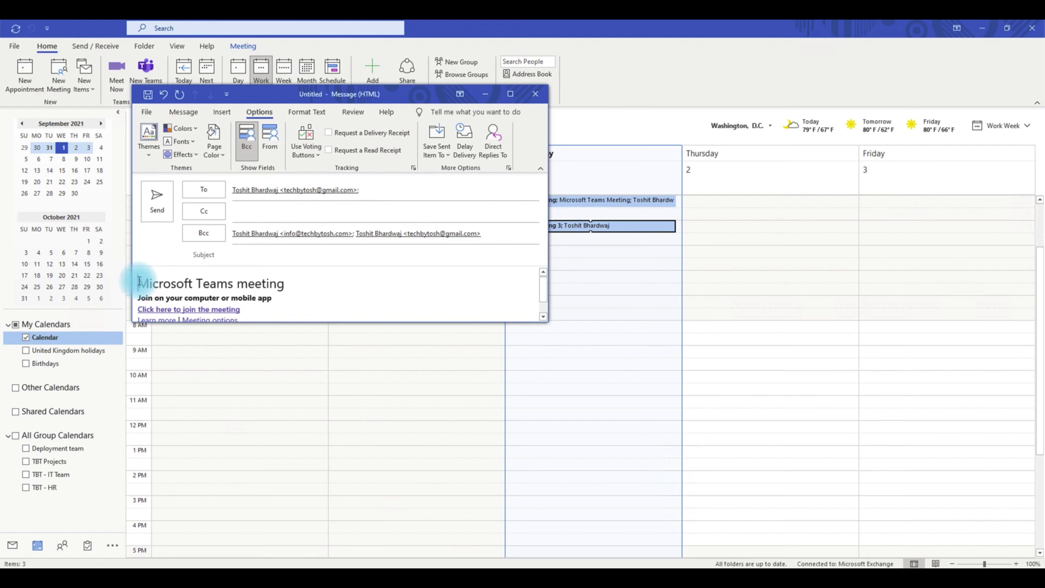
key(Return)
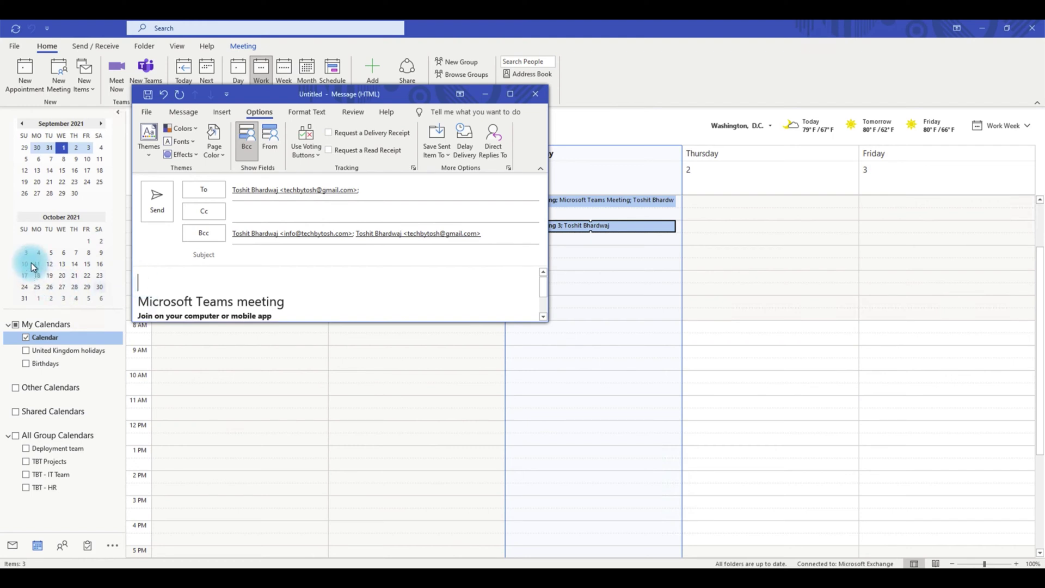
click(157, 201)
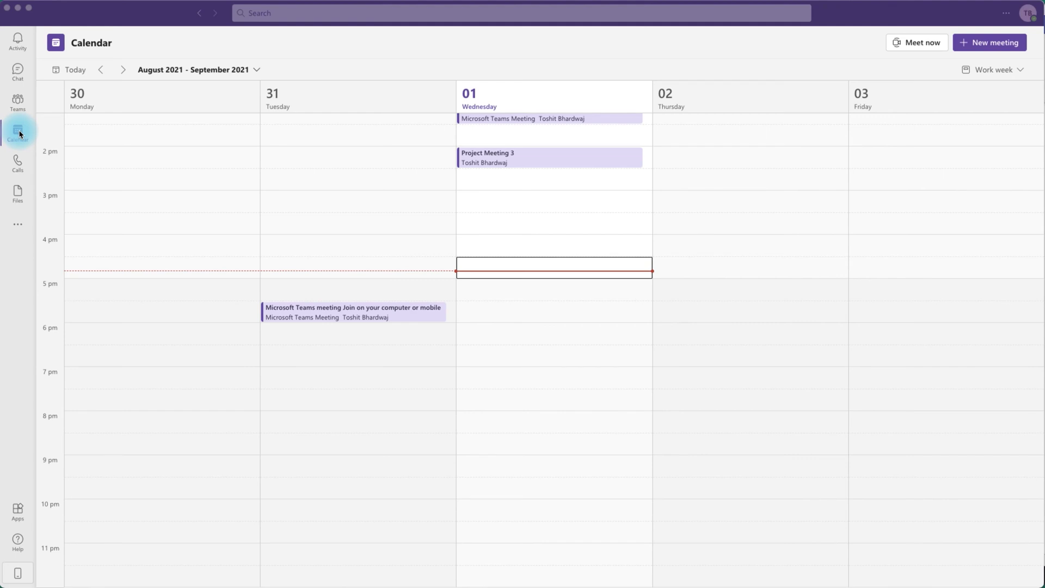
Step: Switch to Microsoft Teams and copy the join link of Project Meeting 3 from its calendar summary
click(508, 185)
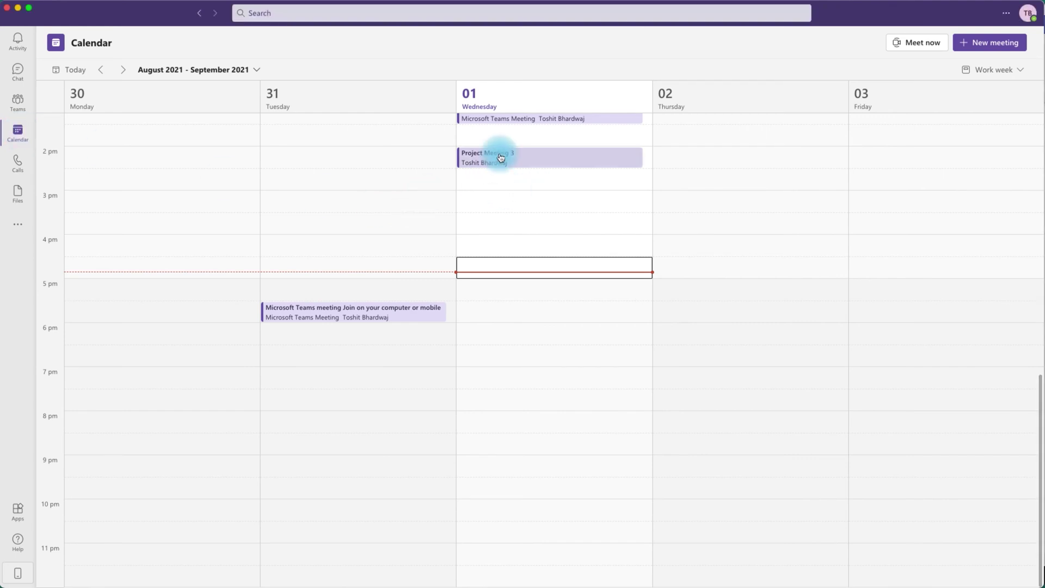
click(501, 158)
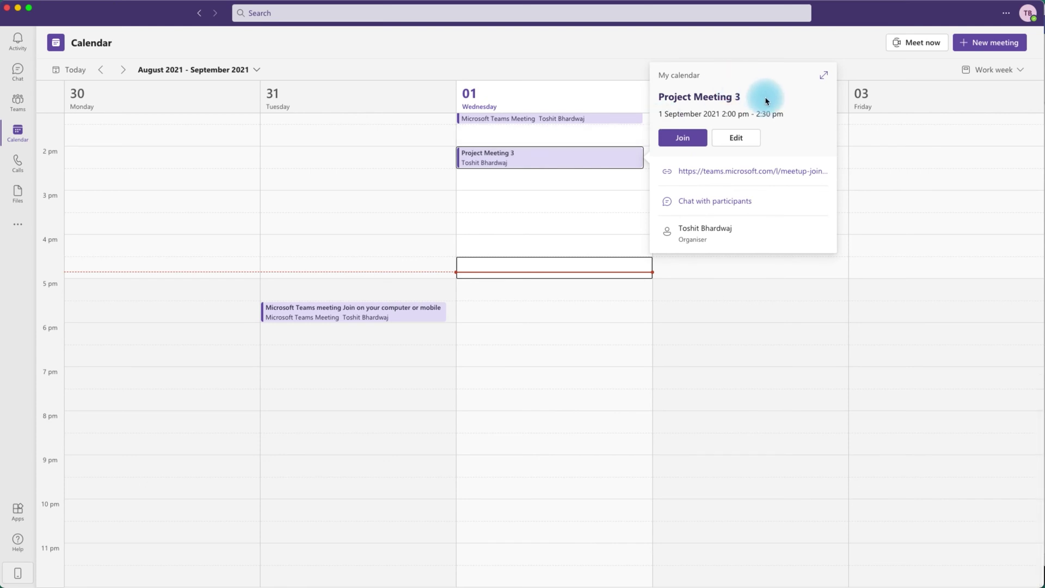
mouse_move(822, 175)
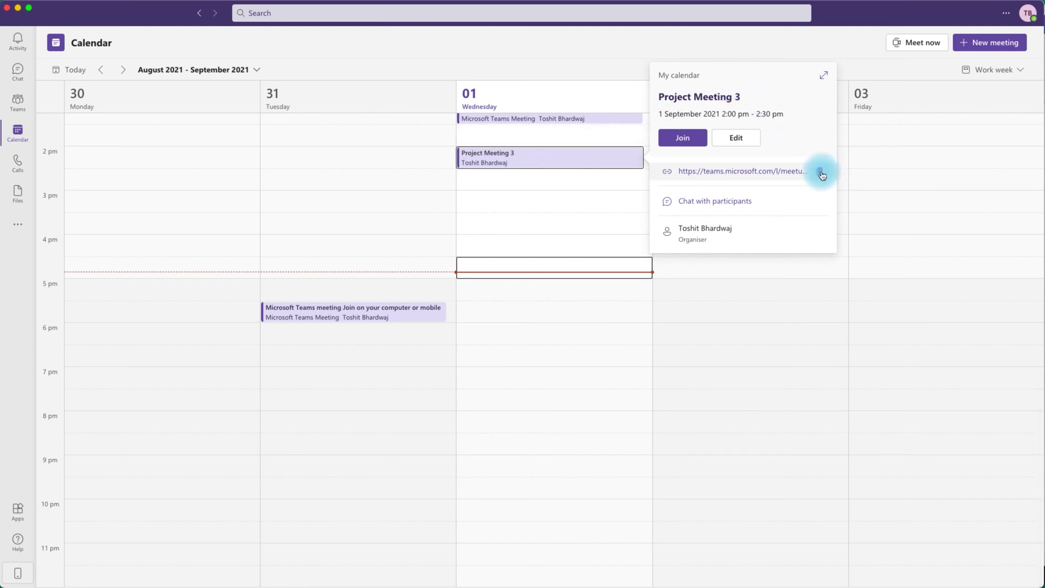
click(821, 173)
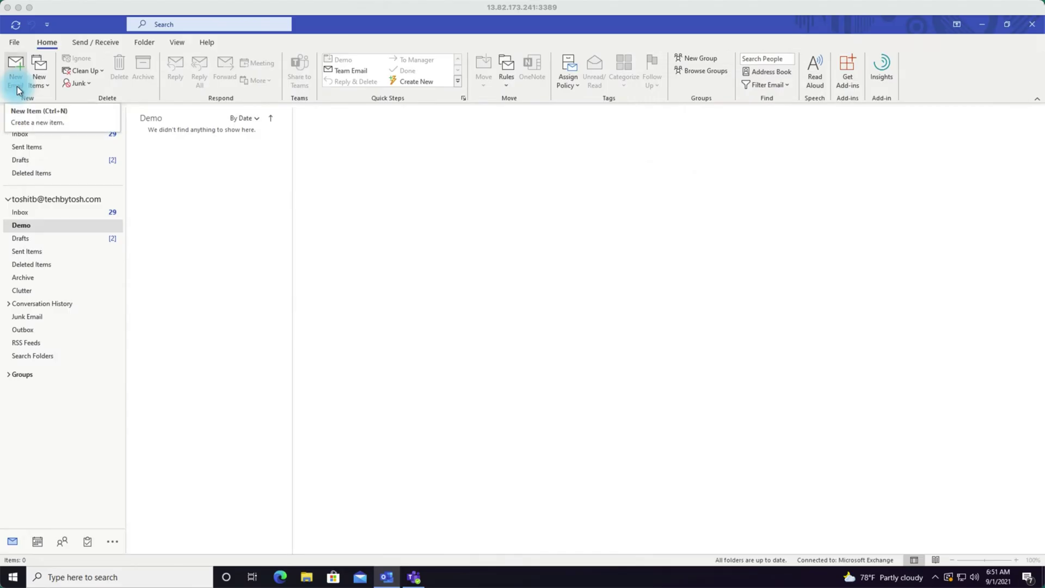
Step: Switch to Outlook, create a new e-mail and paste the copied Teams meeting link into its body
click(17, 86)
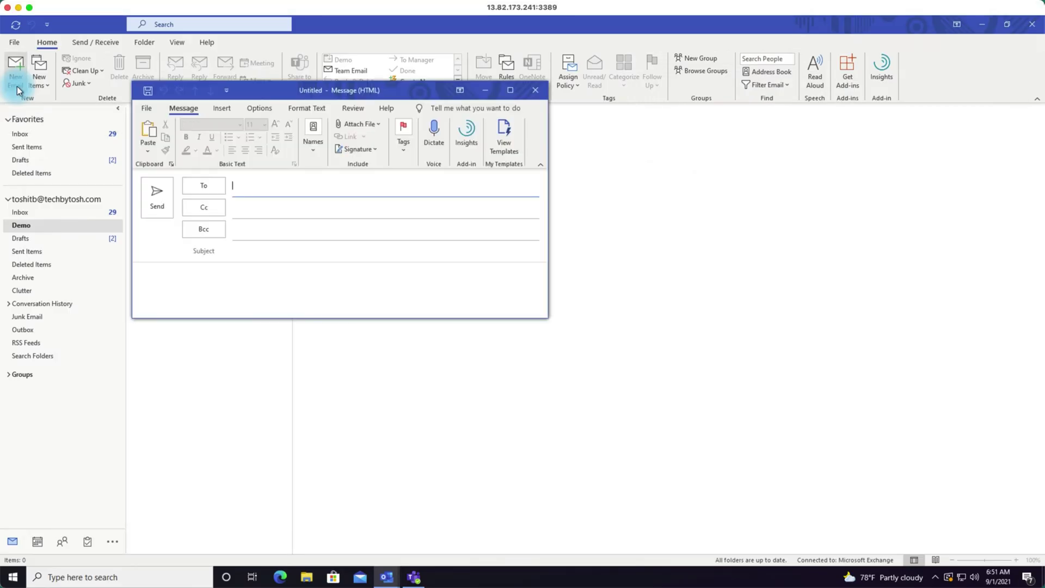
click(253, 189)
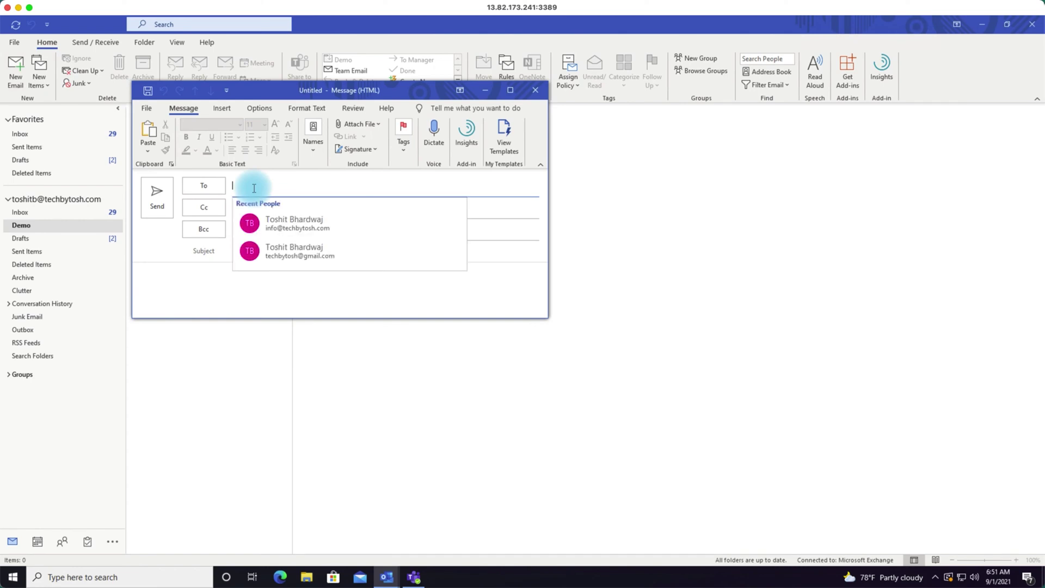
click(495, 237)
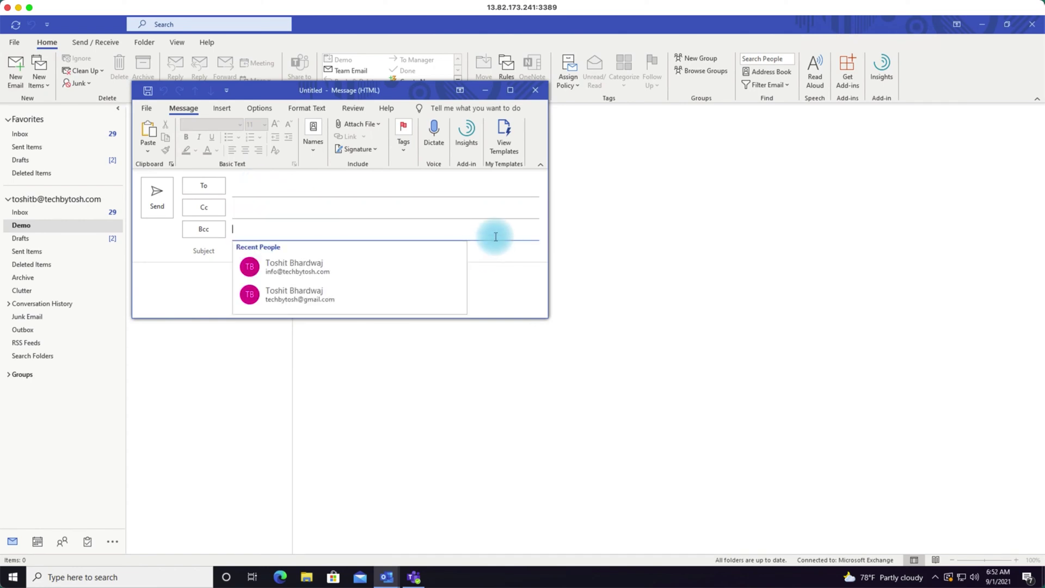
click(163, 282)
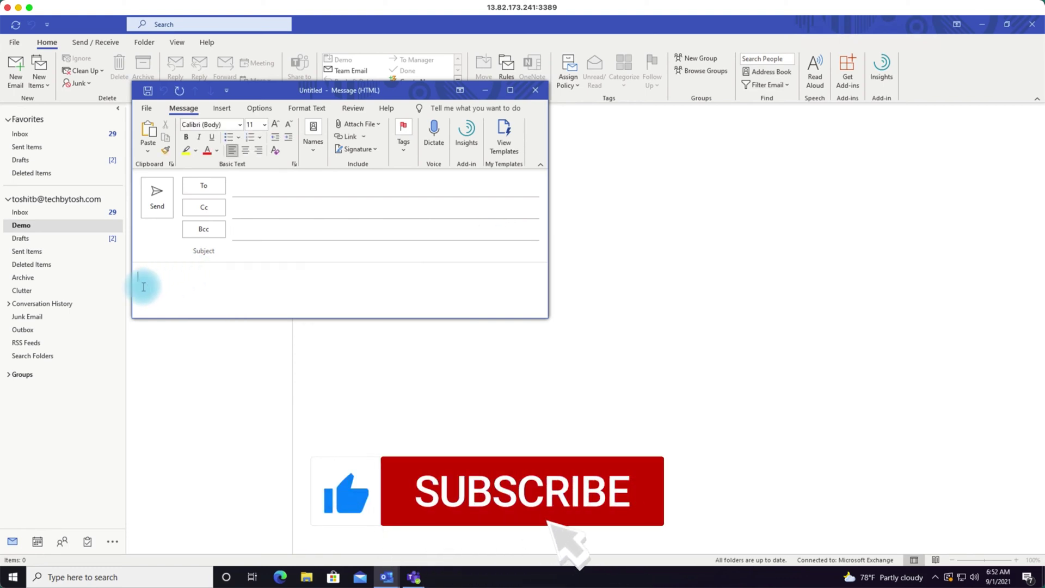
key(ctrl+v)
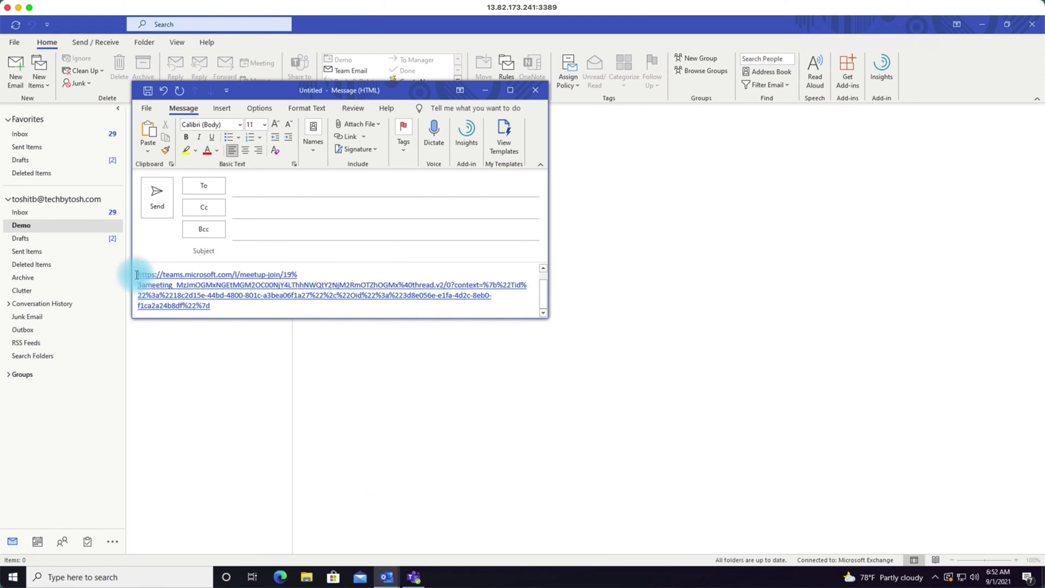
Step: Insert a new line above the pasted meeting link and enter the greeting "Hi," there
click(136, 274)
key(Return)
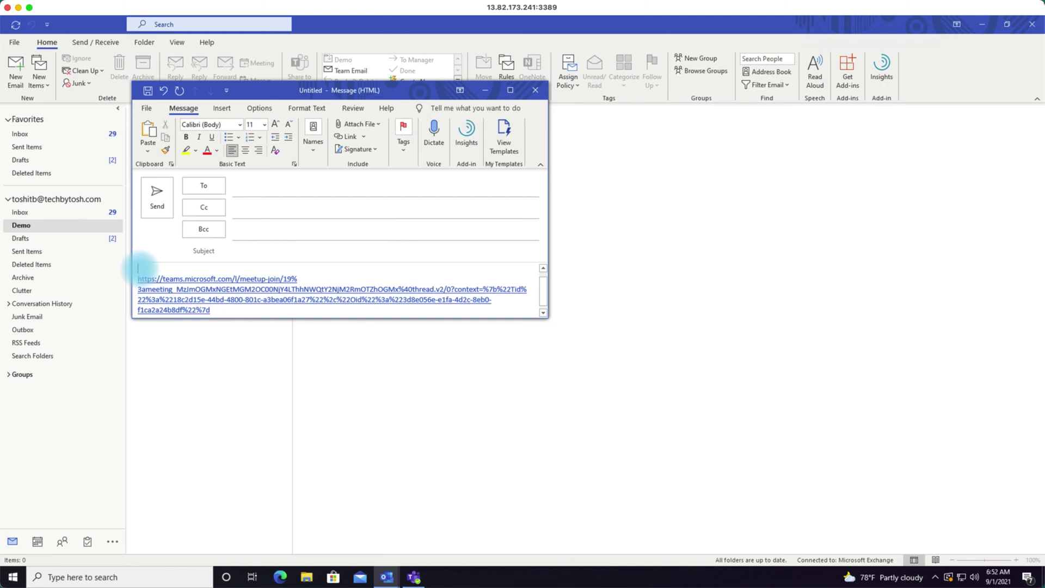
text(Hi,)
key(Return)
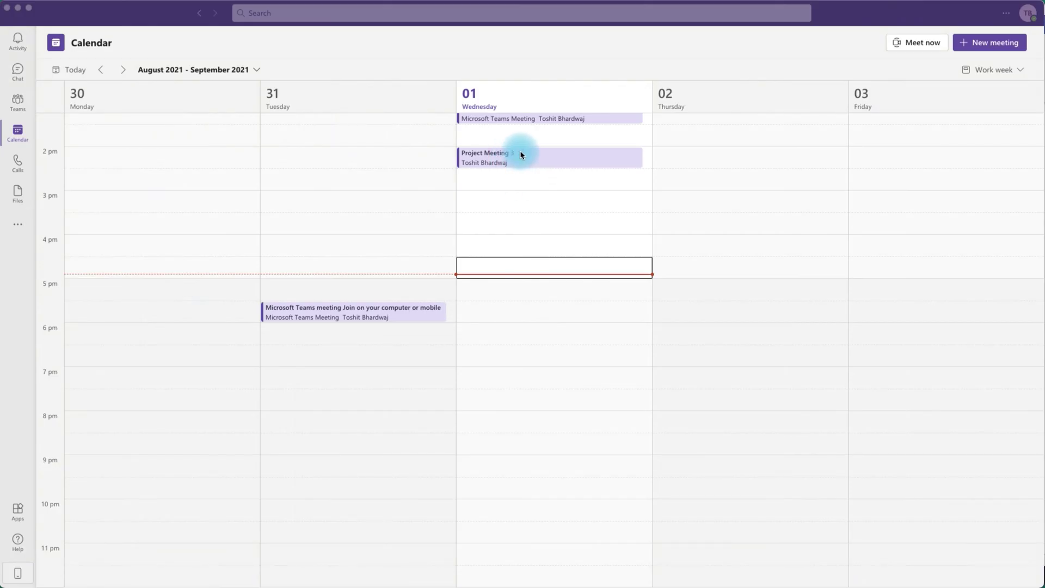
Step: Switch to Microsoft Teams, open the full details of Project Meeting 3 and copy its meeting link
double_click(520, 154)
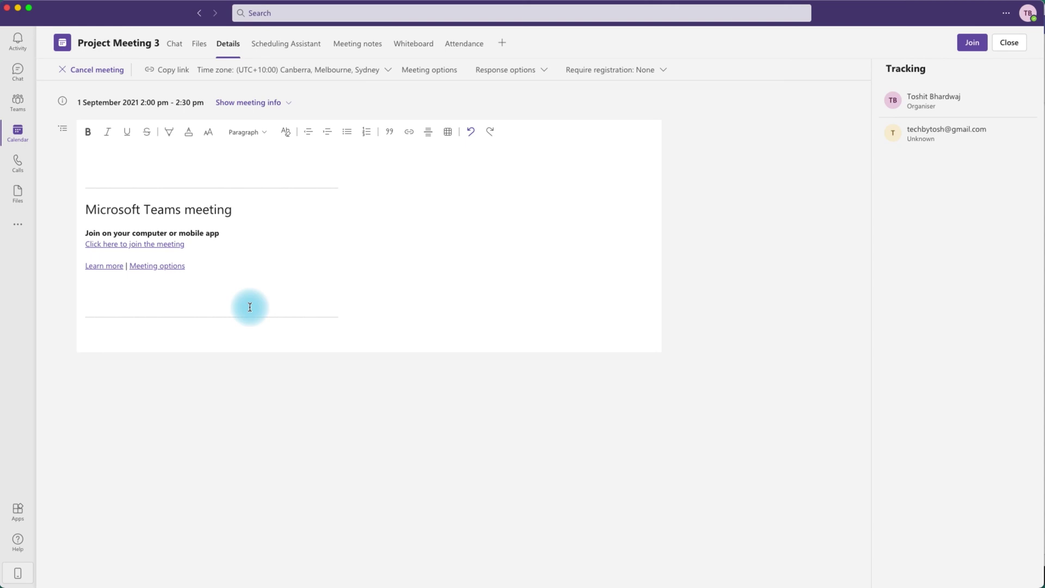
drag(205, 268, 88, 213)
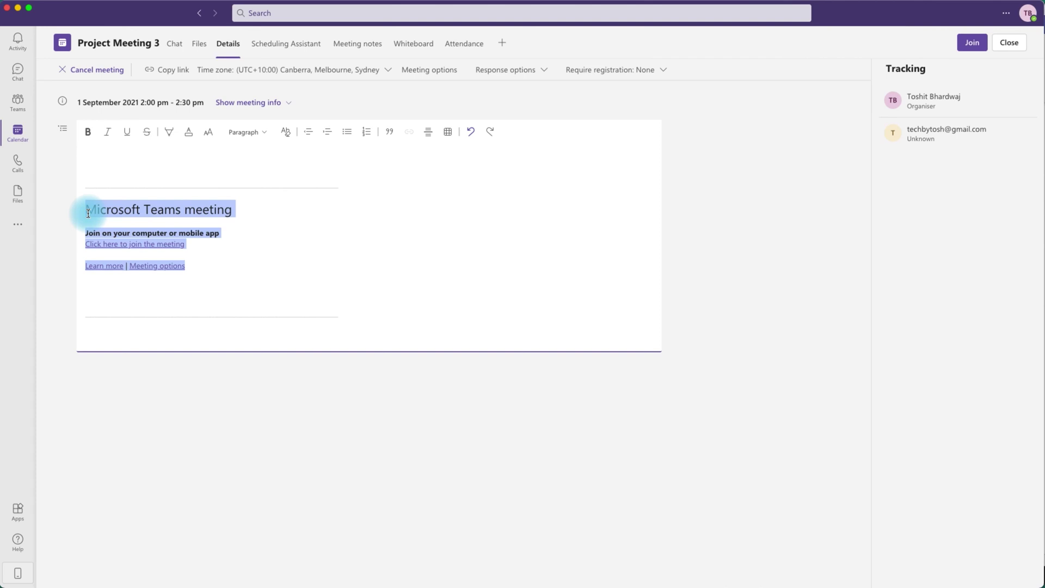
click(88, 213)
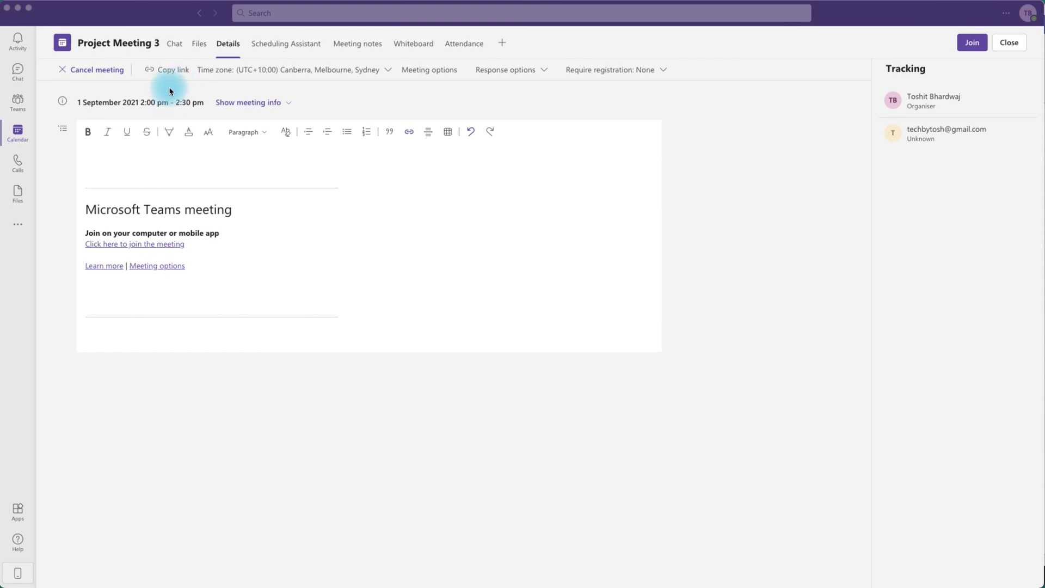
click(159, 71)
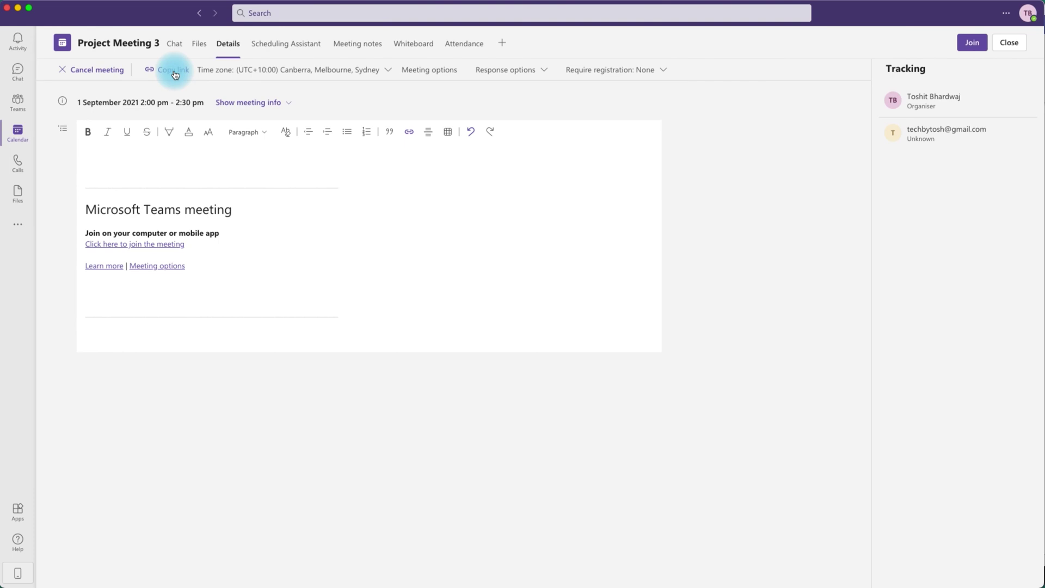
Step: Copy the join link of Project Meeting 3 from its details page
click(175, 75)
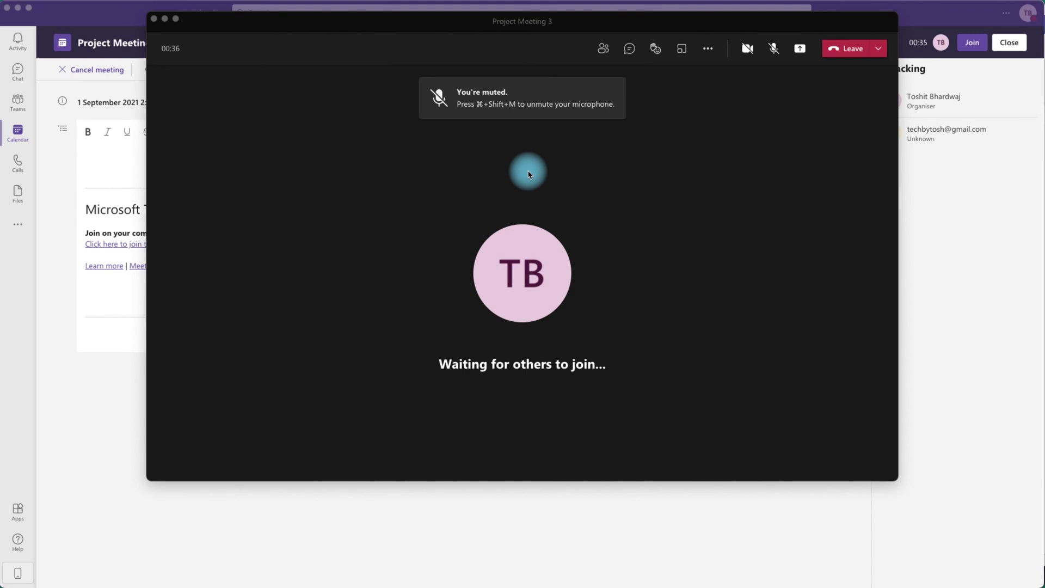
Step: In the running Project Meeting 3, show the participants, open the share invite options and copy the meeting link
click(604, 52)
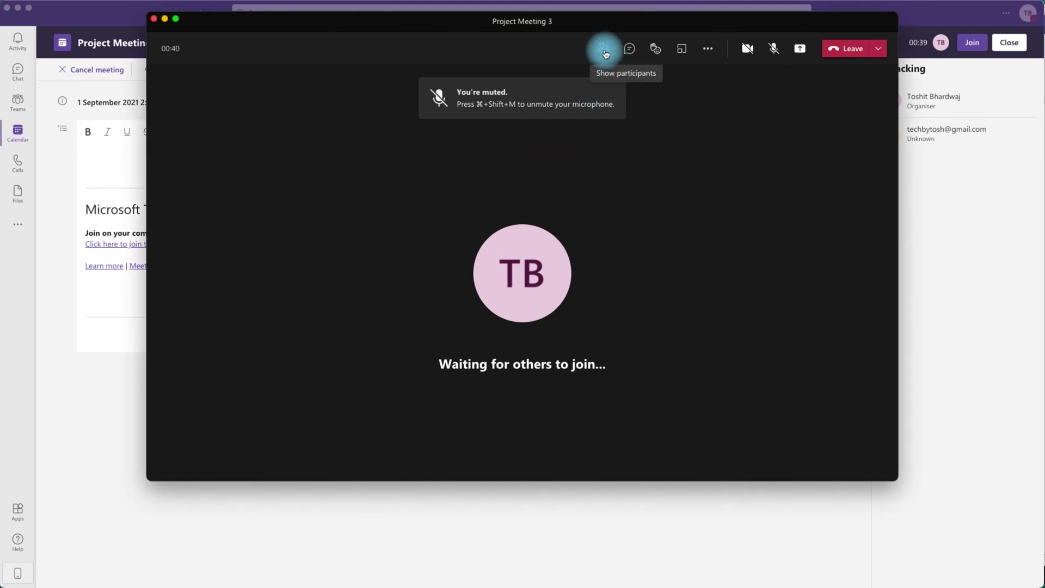
click(604, 50)
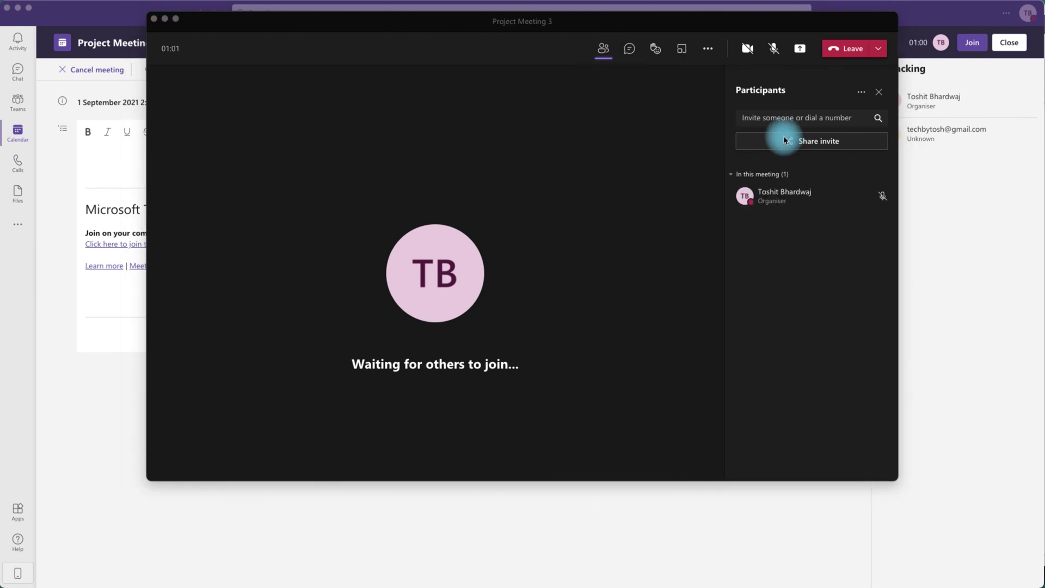
click(784, 140)
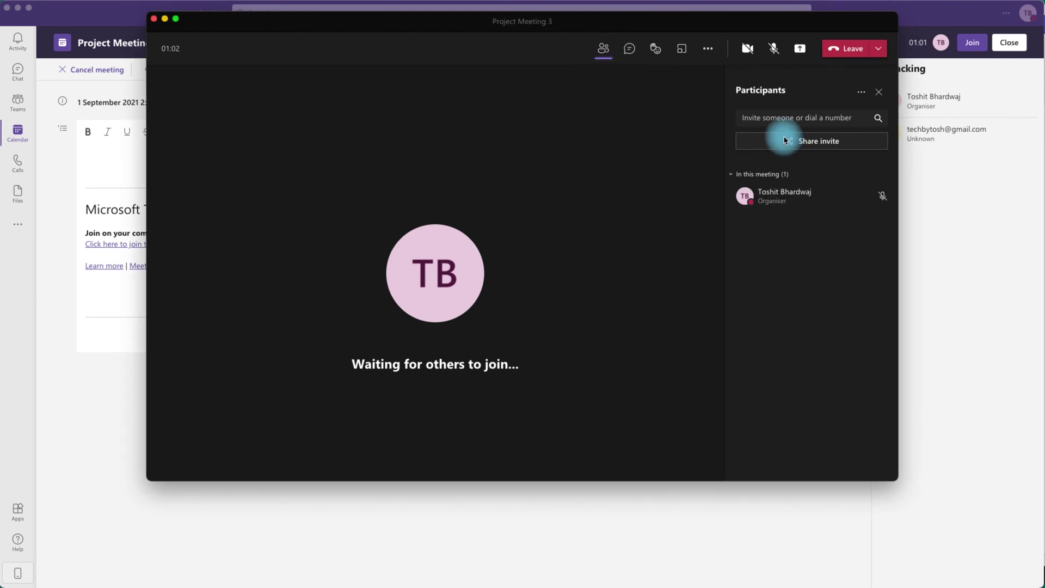
click(782, 143)
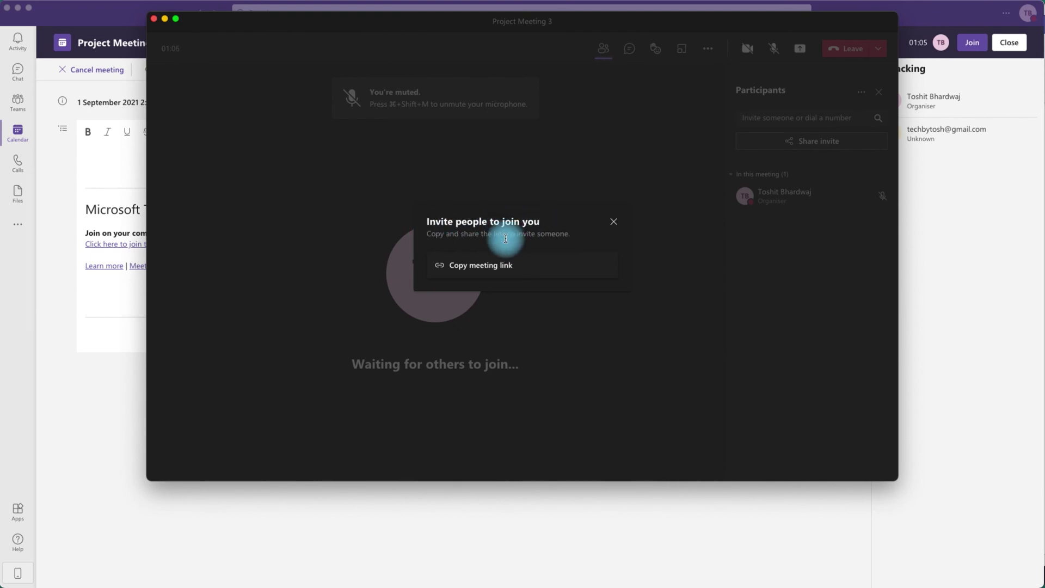
click(484, 269)
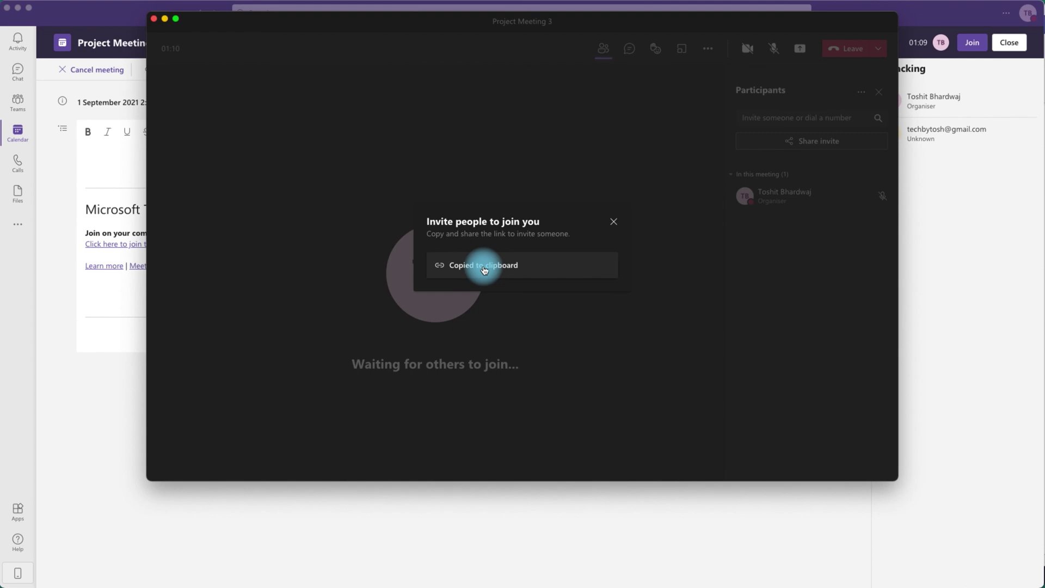